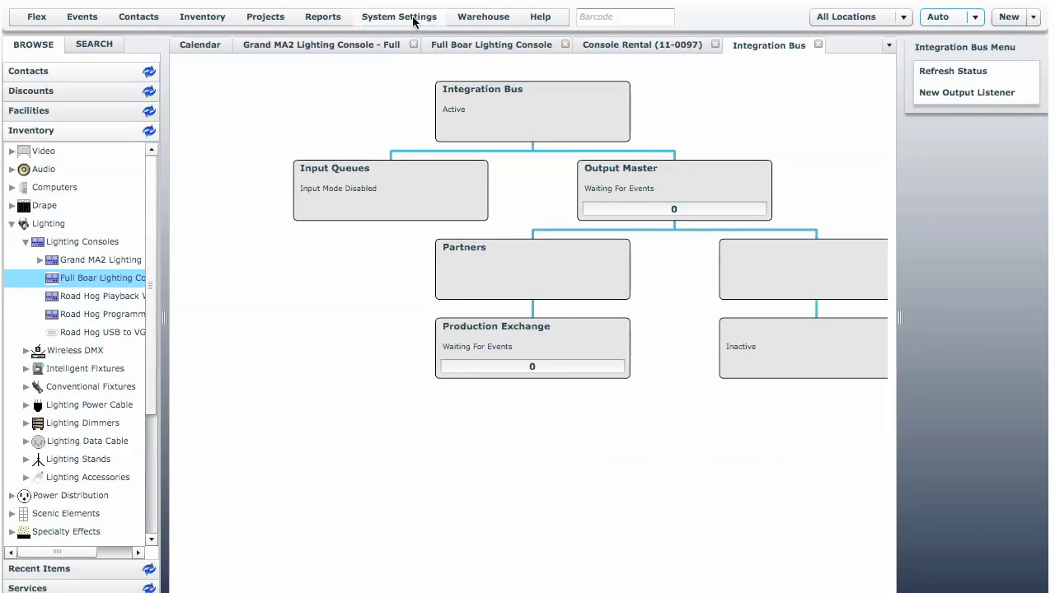
# Open the Production Exchange link configuration and test its connection with the existing settings.
pyautogui.click(414, 20)
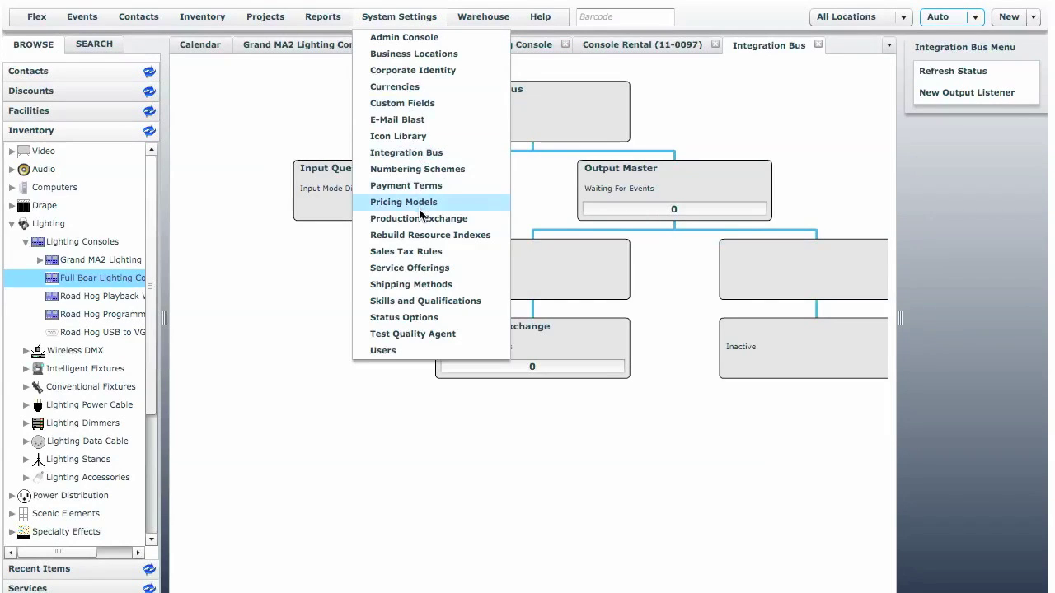
pyautogui.click(417, 216)
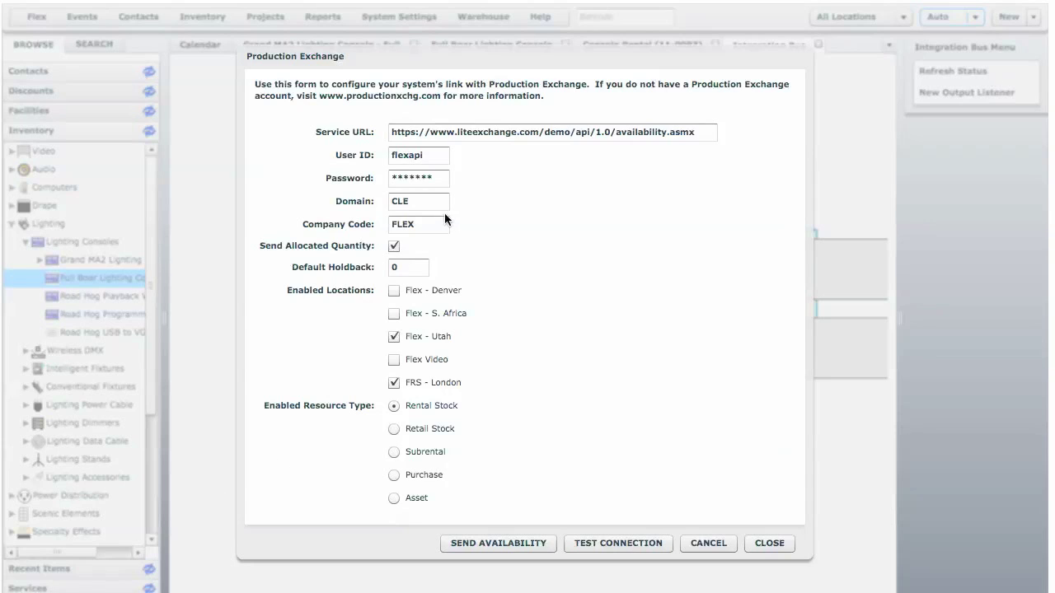
pyautogui.click(592, 542)
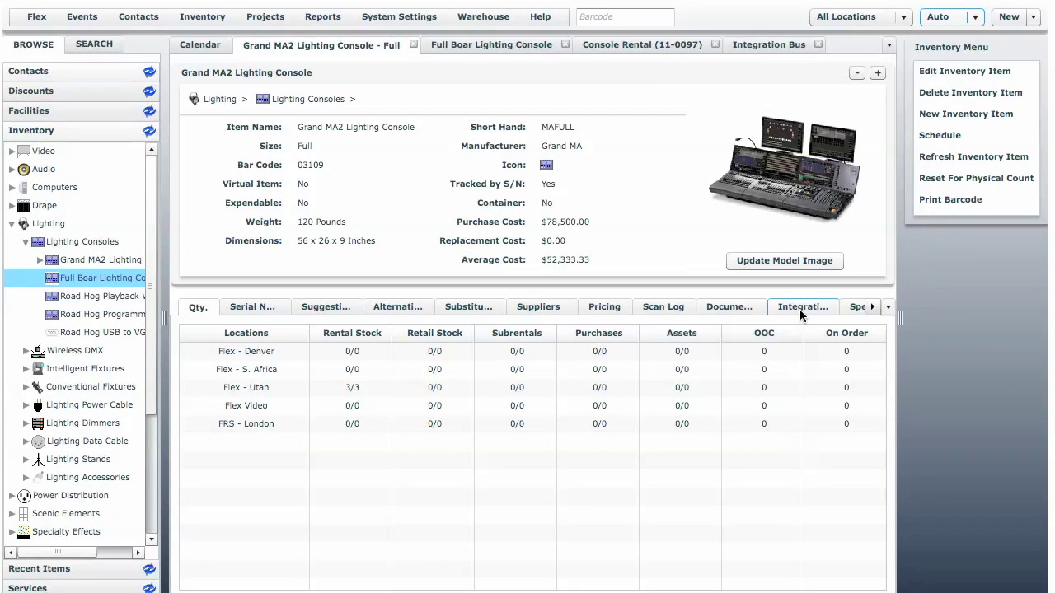
# Assign PX E-Code CONXX-J1 to the Grand MA2 Lighting Console by searching for "grand ma 2", and save the integration settings.
pyautogui.click(799, 309)
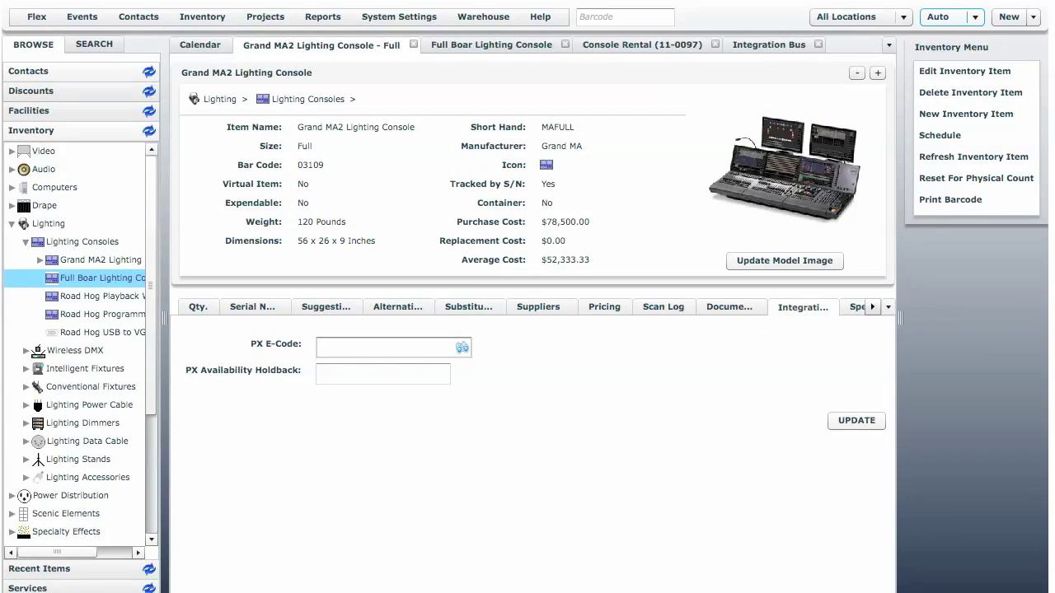
pyautogui.click(383, 347)
pyautogui.write('grand ma')
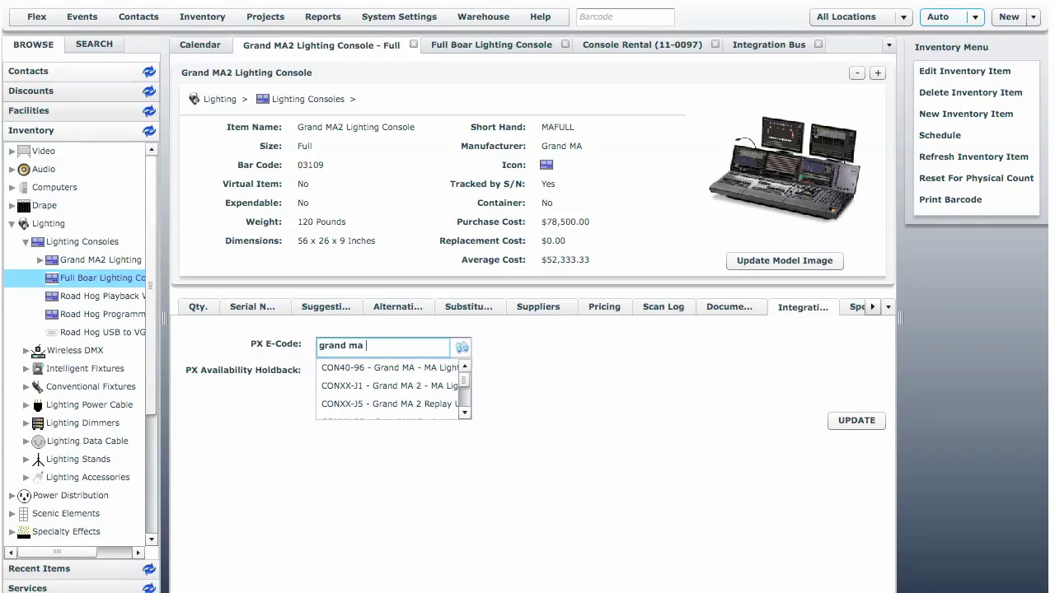
pyautogui.write(' 2')
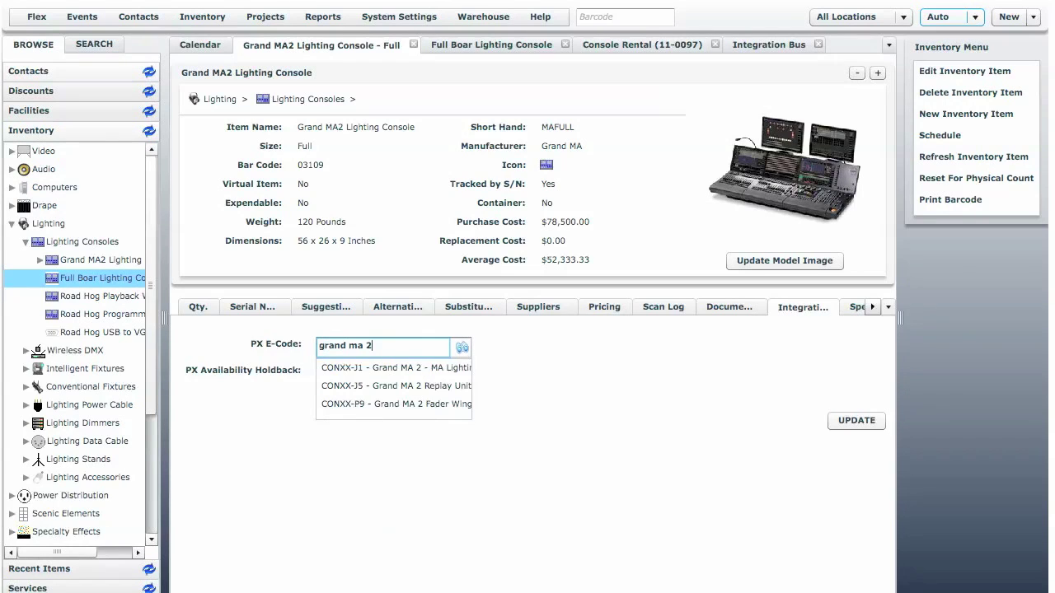
pyautogui.click(398, 372)
pyautogui.click(857, 420)
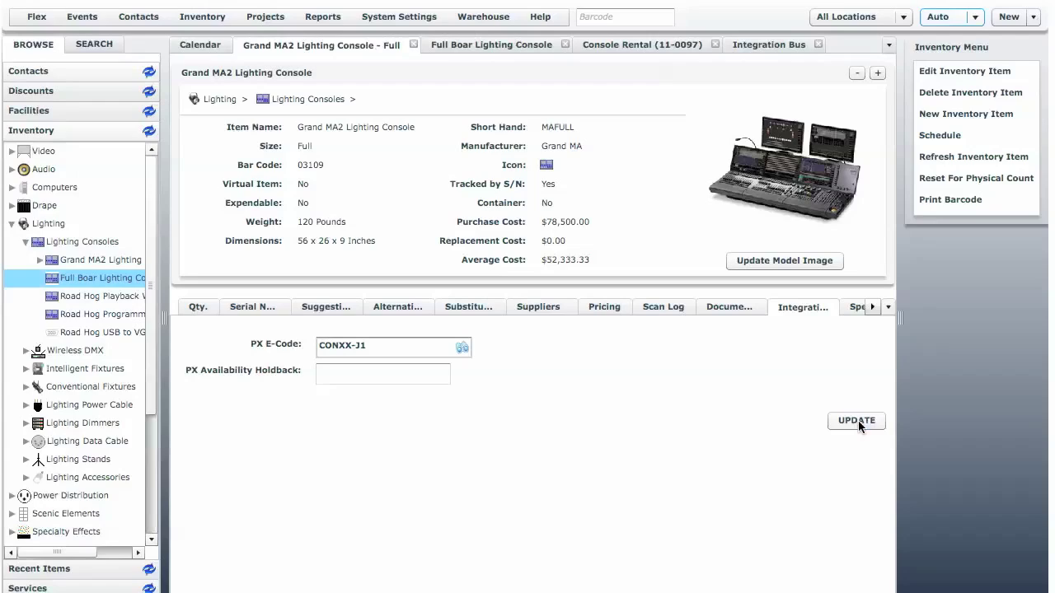
# Look up "full boa" in the E-Code selection and assign PX E-Code CONXX-D4 to the Full Boar Lighting Console.
pyautogui.click(477, 43)
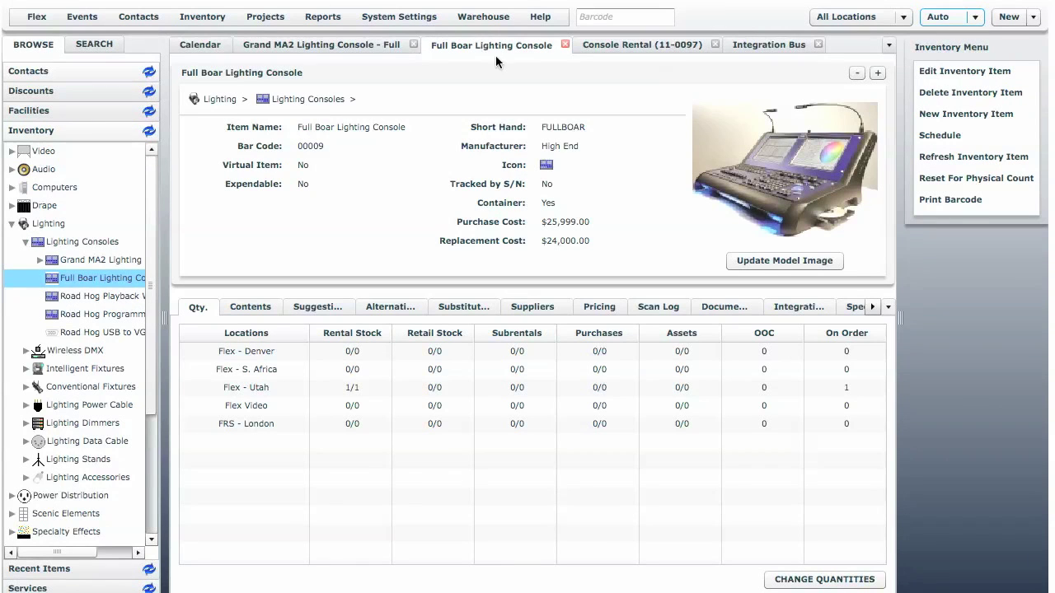
pyautogui.click(795, 308)
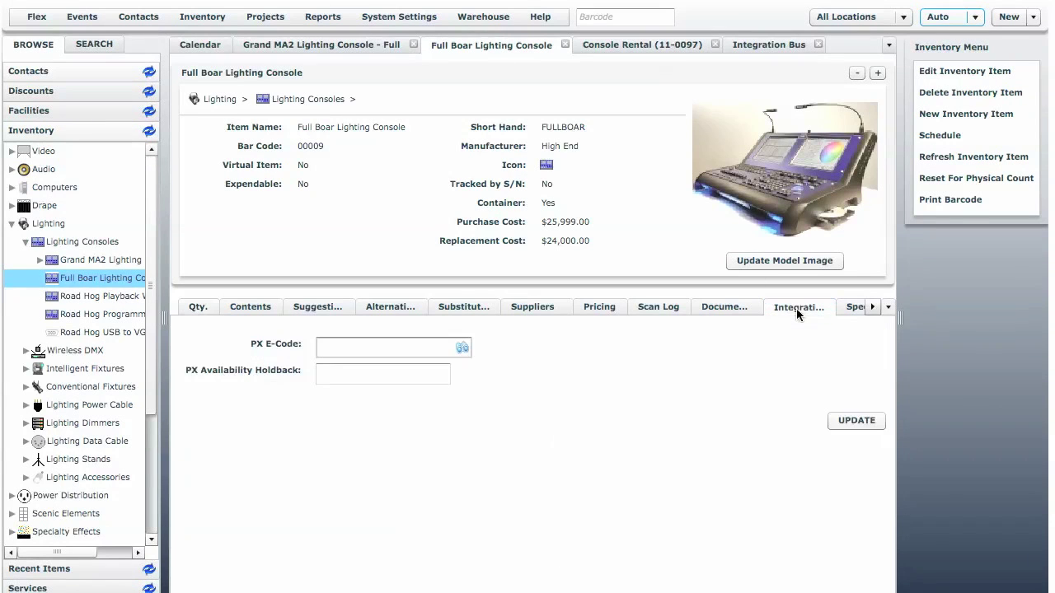
pyautogui.click(462, 348)
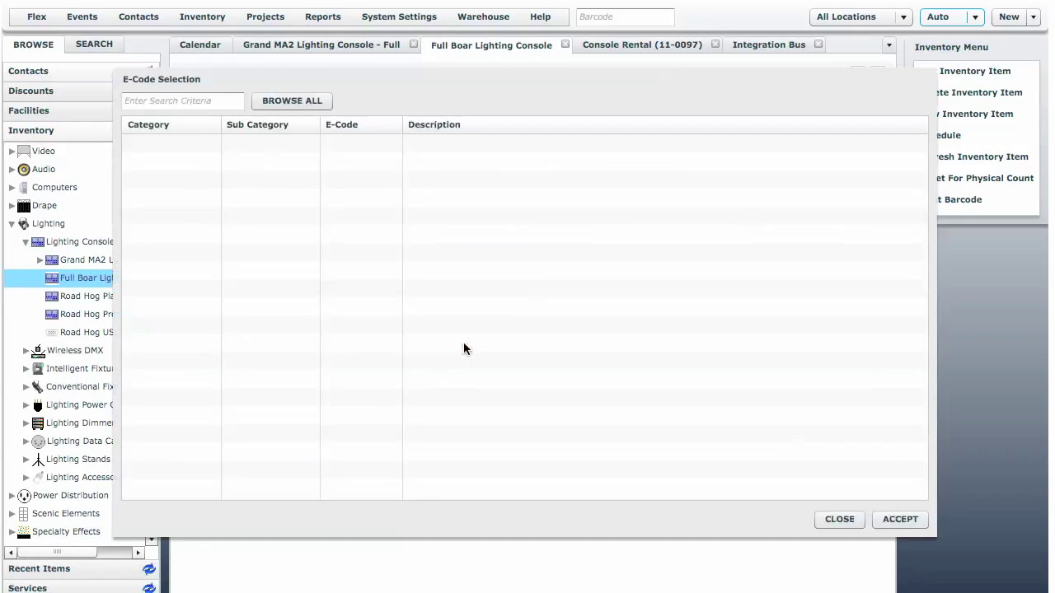
pyautogui.click(178, 105)
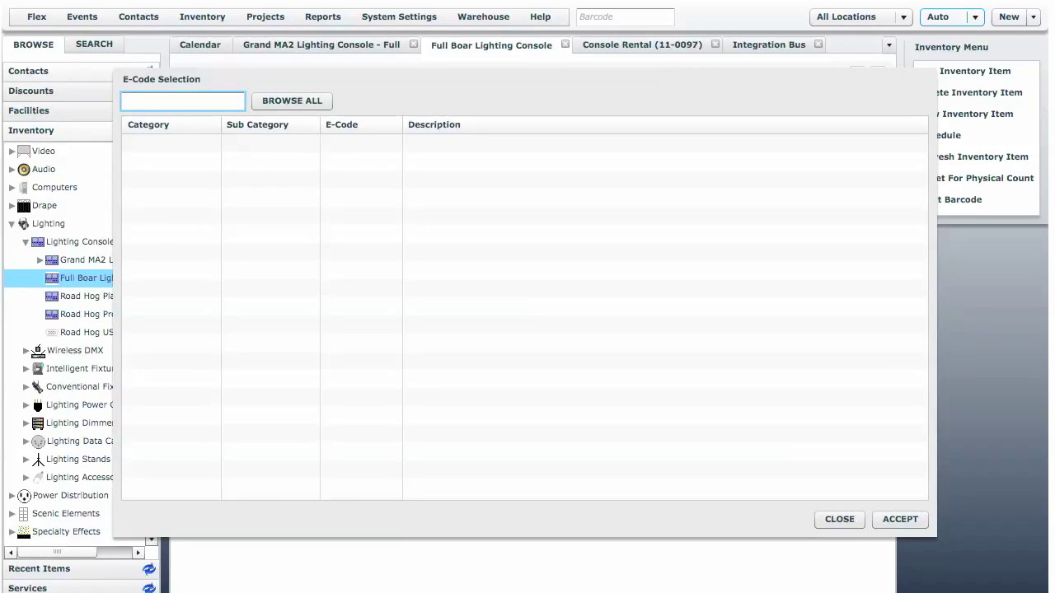
pyautogui.write('full boa')
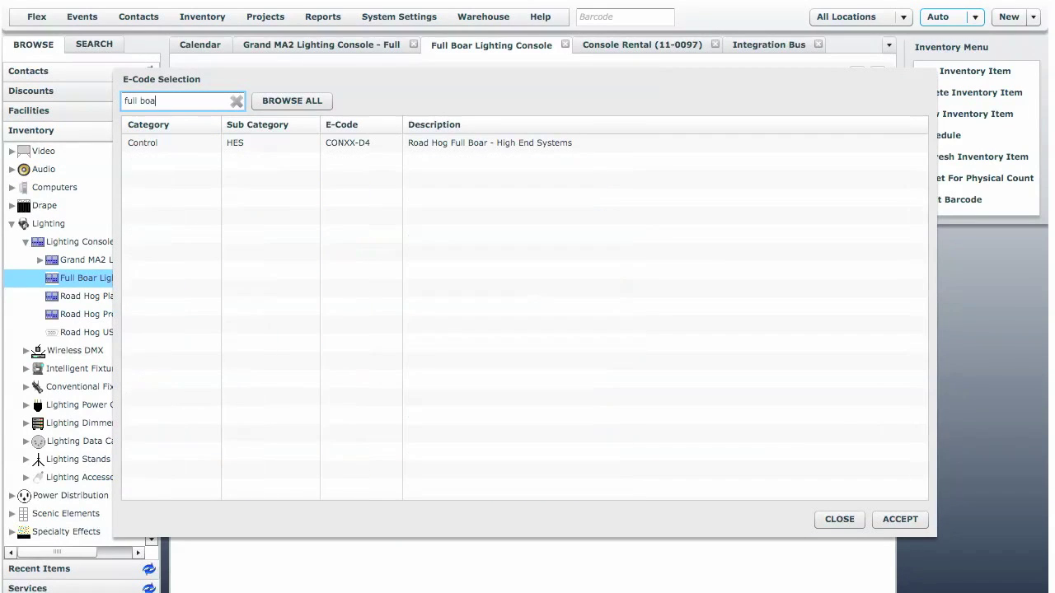
pyautogui.click(213, 136)
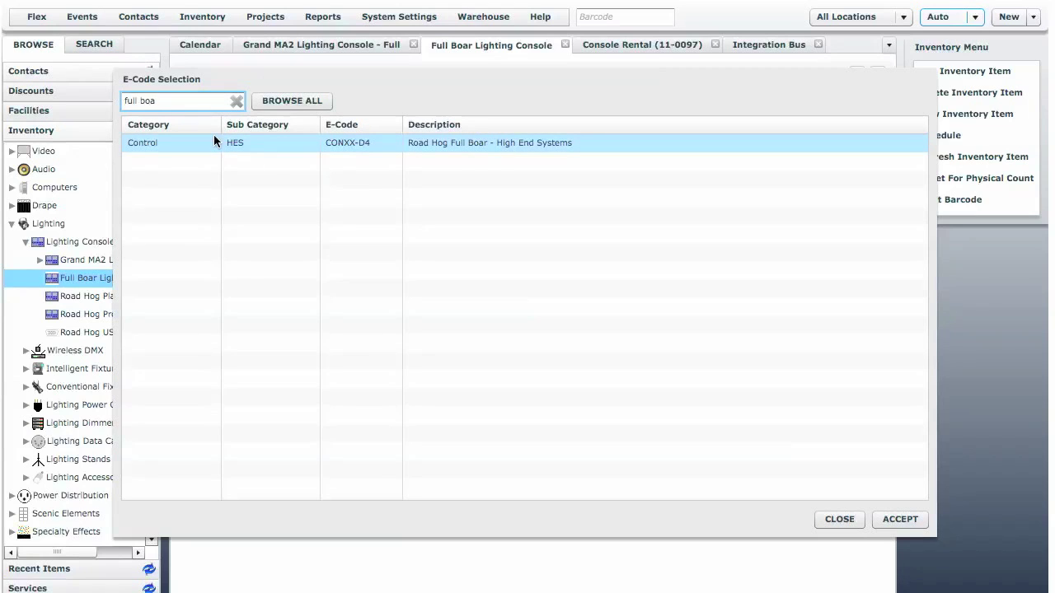
pyautogui.doubleClick(214, 139)
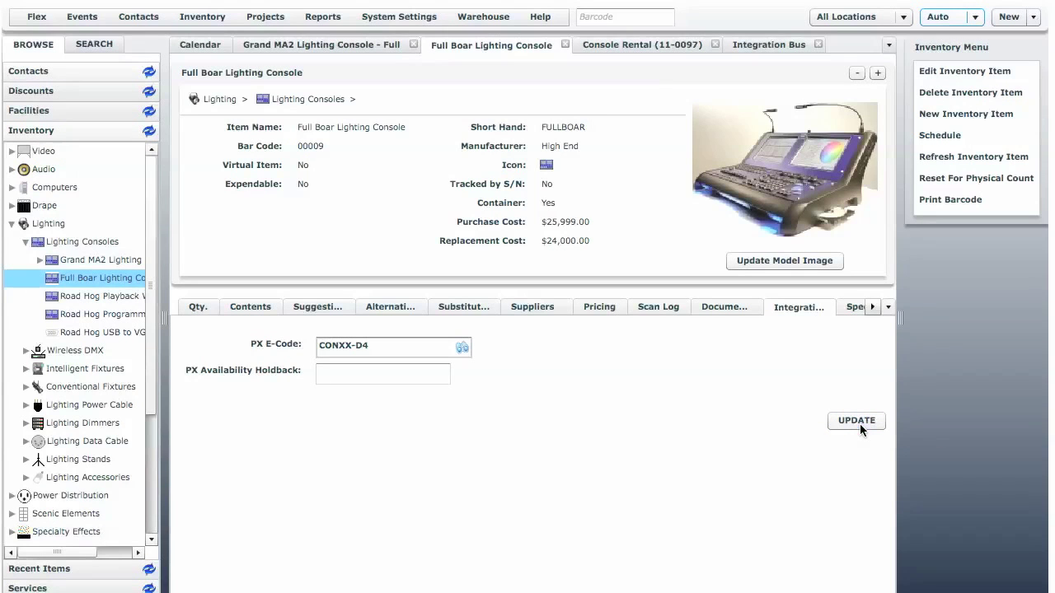
# Send all current availability data to Production Exchange manually, and refresh the Integration Bus status.
pyautogui.click(425, 18)
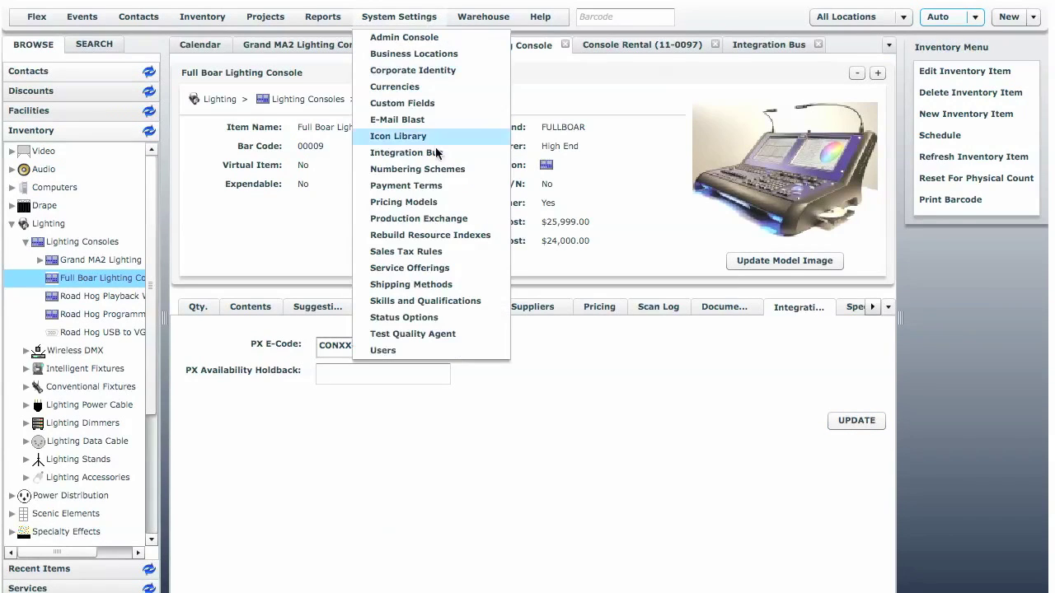
pyautogui.click(420, 218)
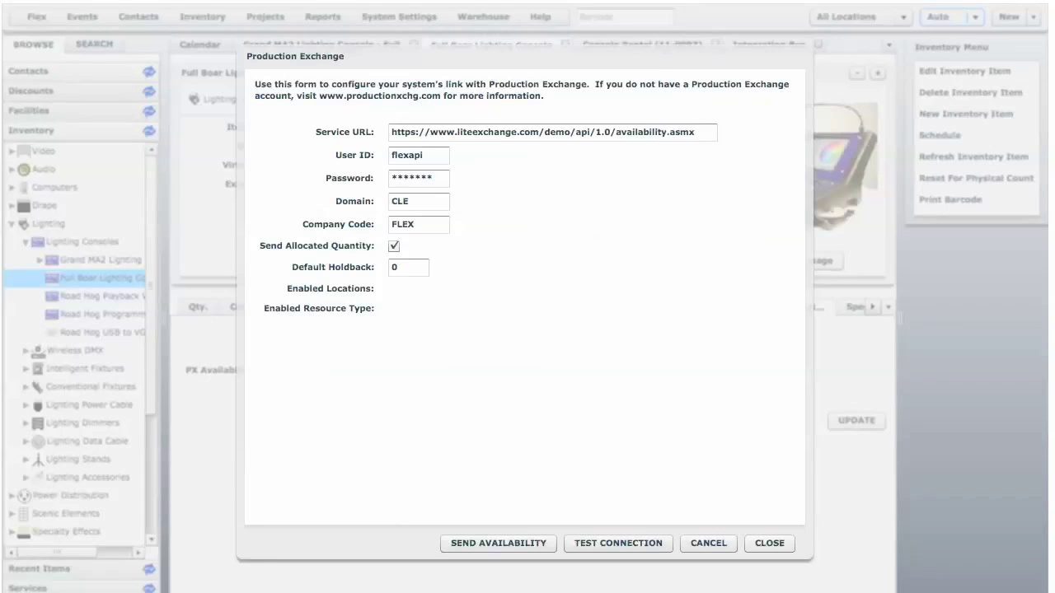
pyautogui.click(533, 545)
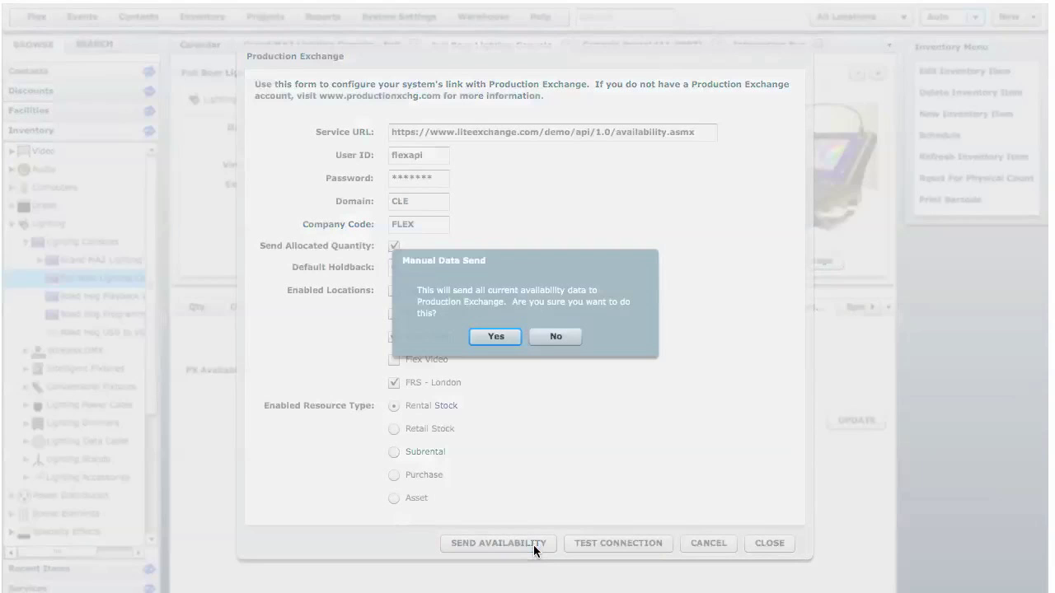
pyautogui.click(496, 337)
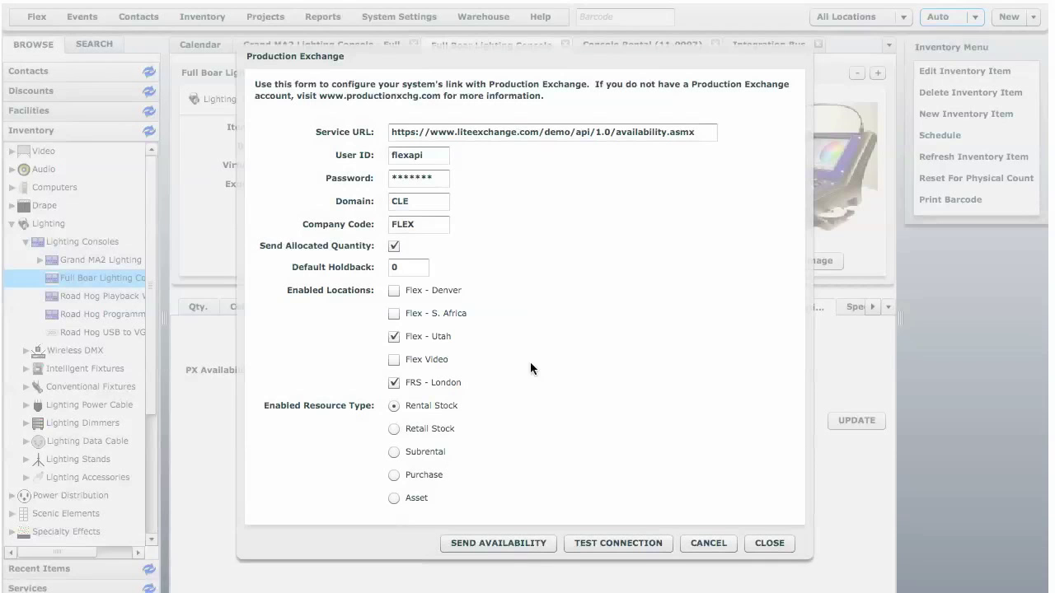
pyautogui.click(769, 544)
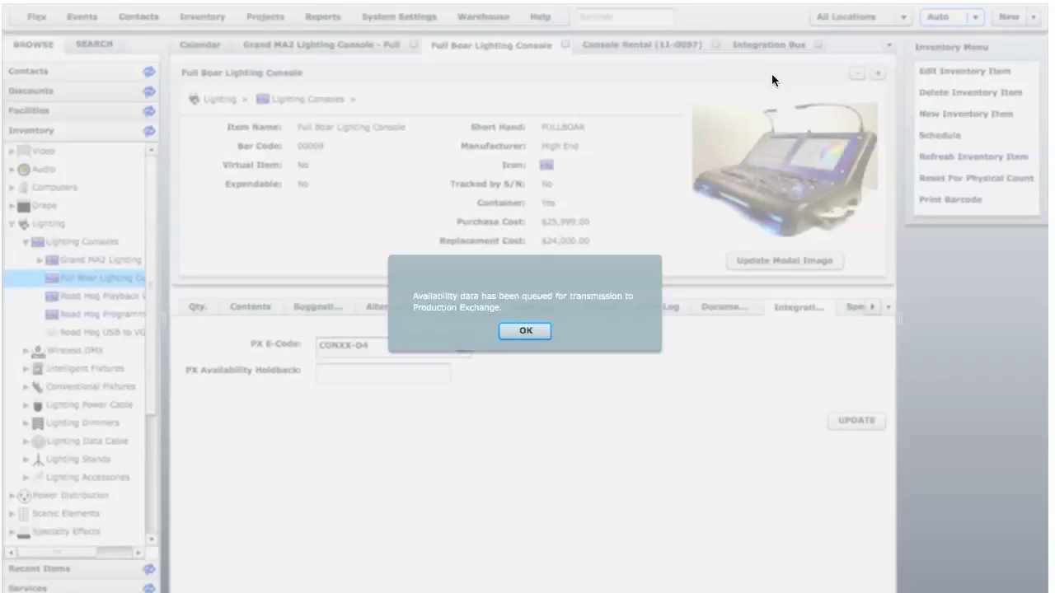
pyautogui.click(515, 330)
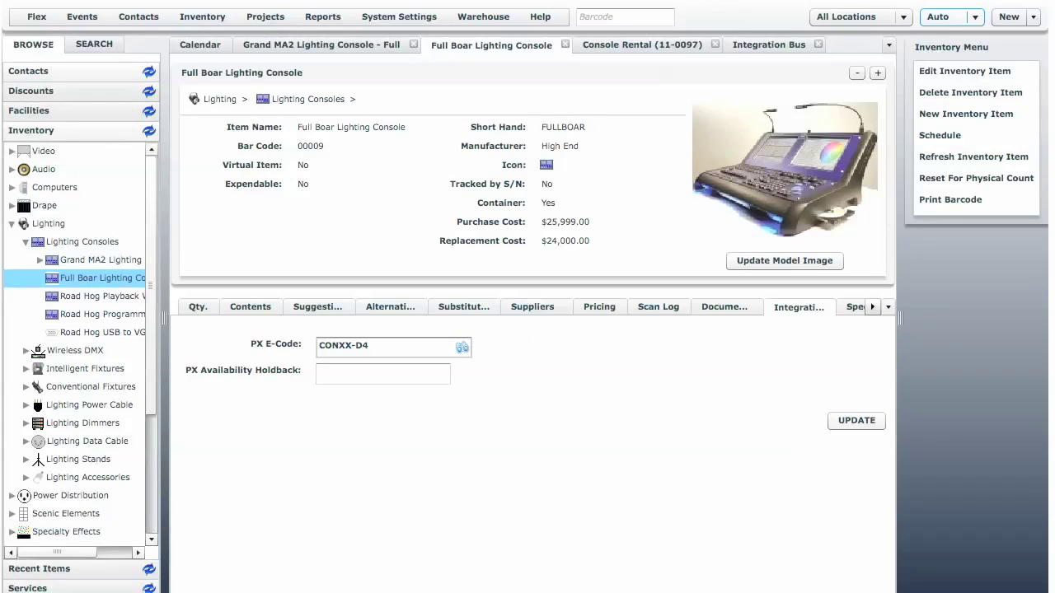
pyautogui.click(778, 44)
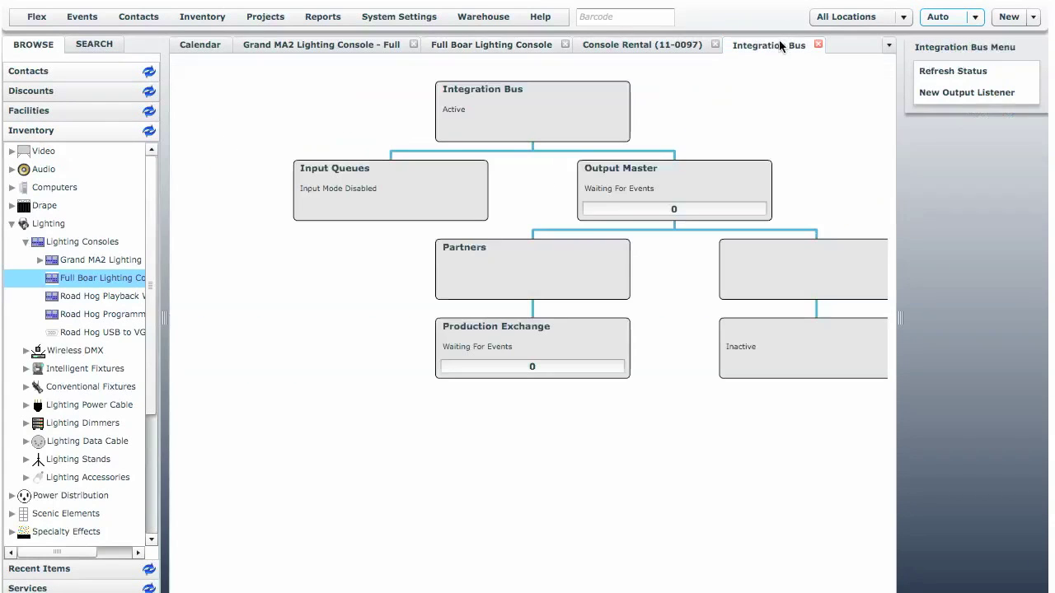
pyautogui.click(958, 70)
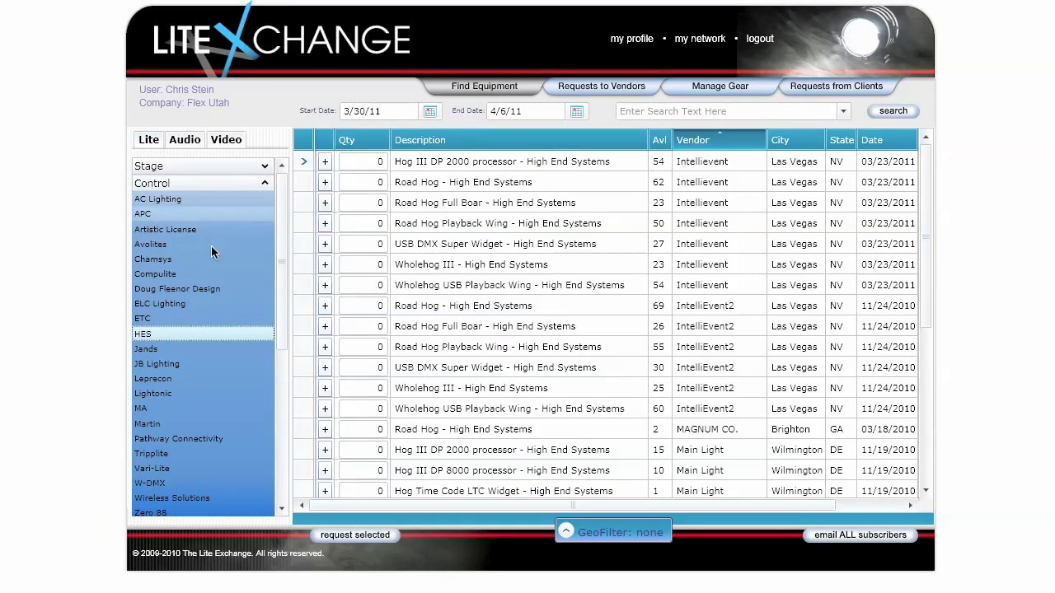
# In LiteXchange, check the availability listings for the MA and HES control equipment.
pyautogui.click(142, 409)
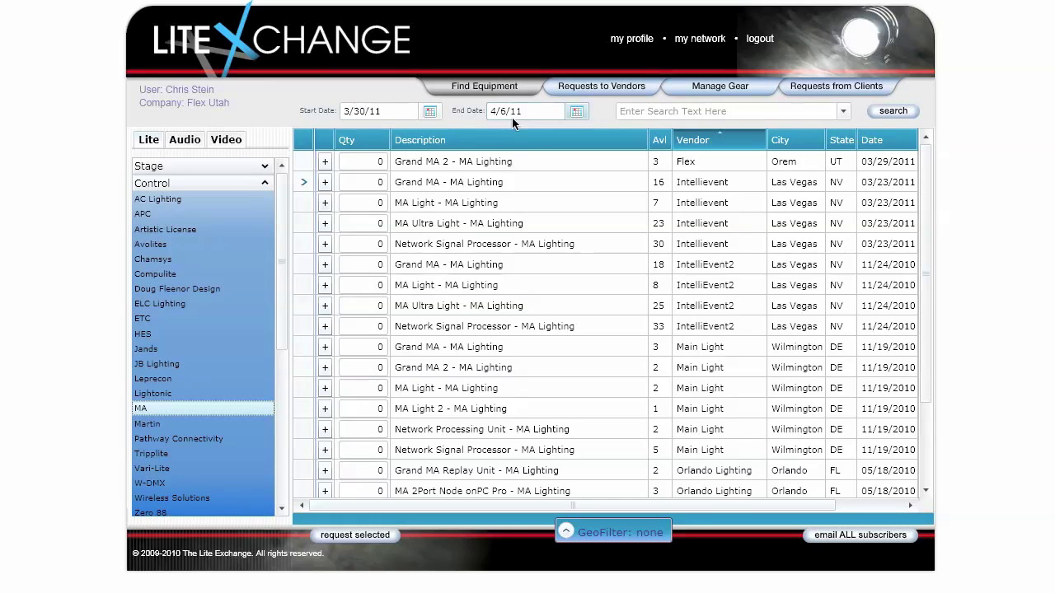
pyautogui.click(156, 336)
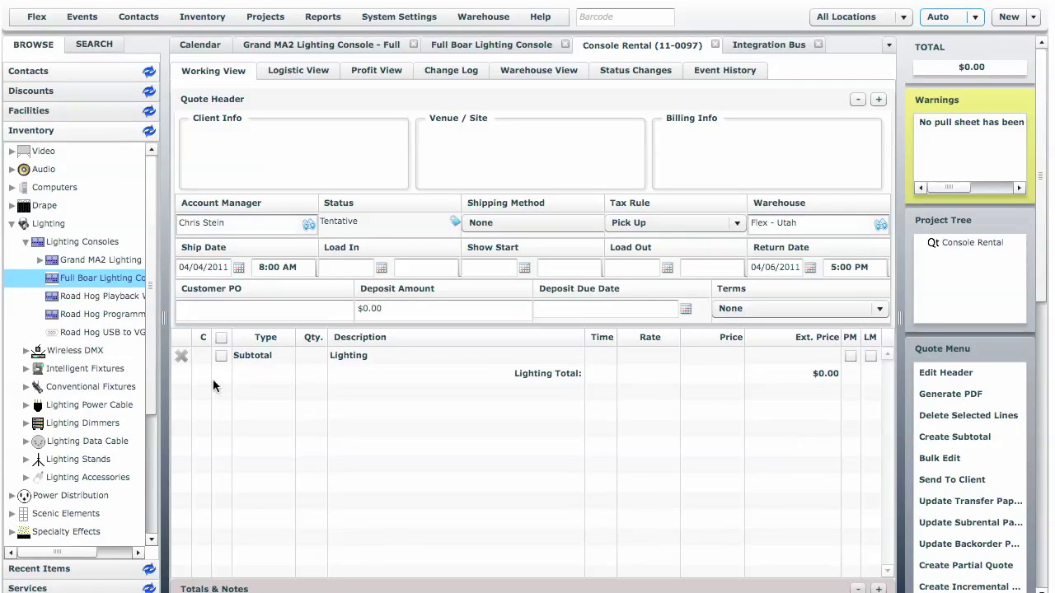
# In Flex, add one Full Boar and one Grand MA2 Lighting Console to the Console Rental quote, without any suggested accessories.
pyautogui.moveTo(90, 277); pyautogui.dragTo(289, 393)
pyautogui.click(566, 347)
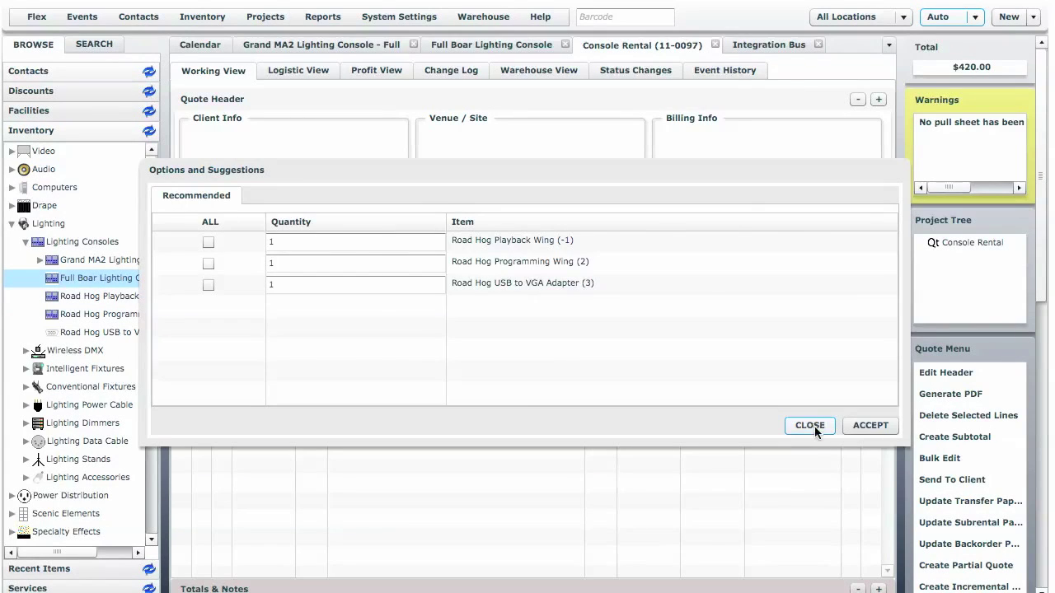
pyautogui.click(810, 425)
pyautogui.moveTo(99, 261); pyautogui.dragTo(312, 404)
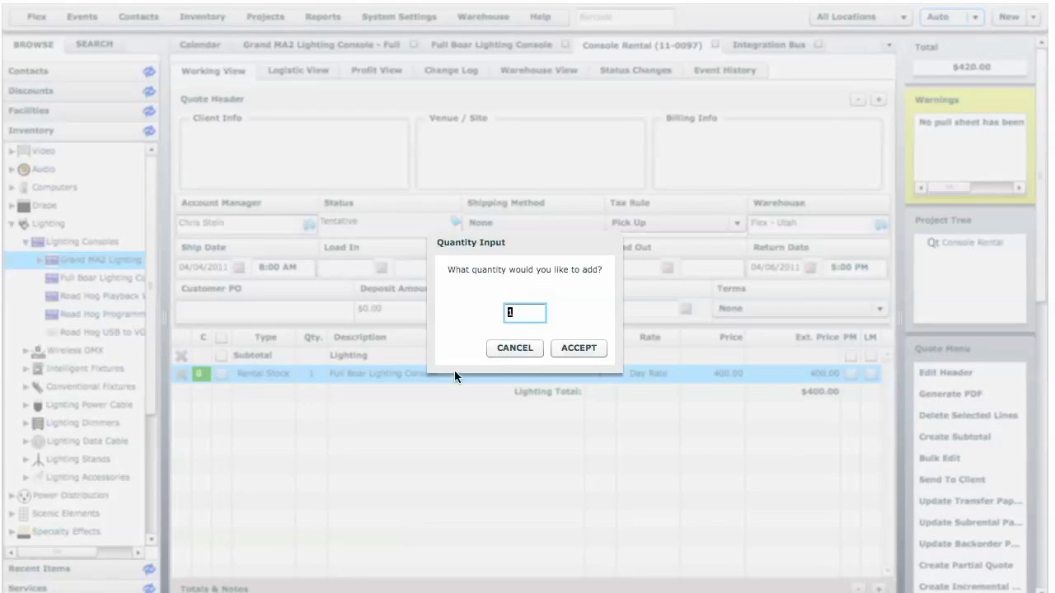
pyautogui.click(563, 346)
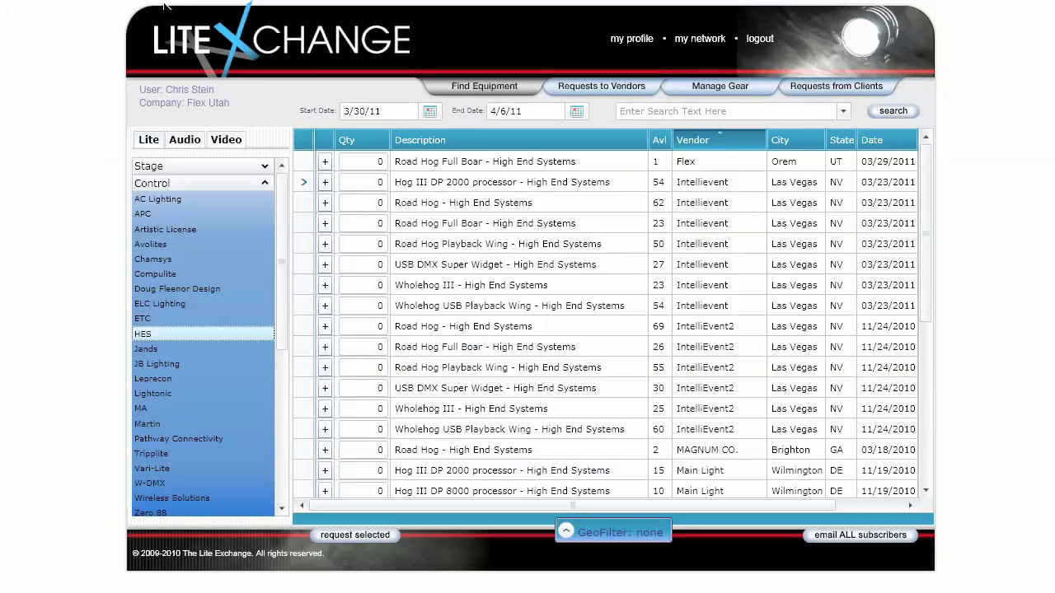
# Back in LiteXchange, recheck the MA and HES console availability after the quote additions.
pyautogui.click(139, 410)
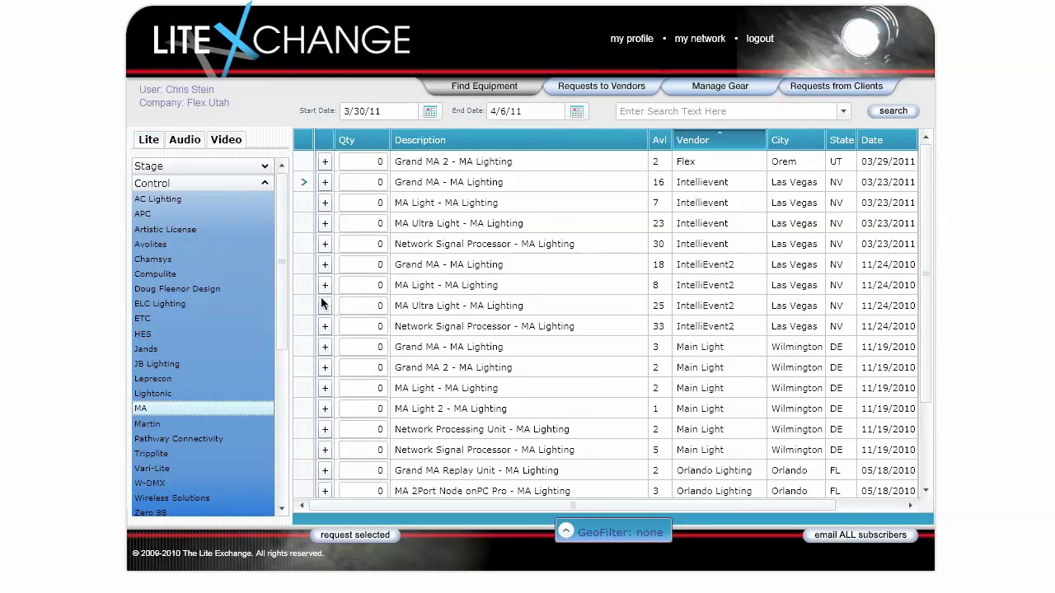
pyautogui.click(146, 334)
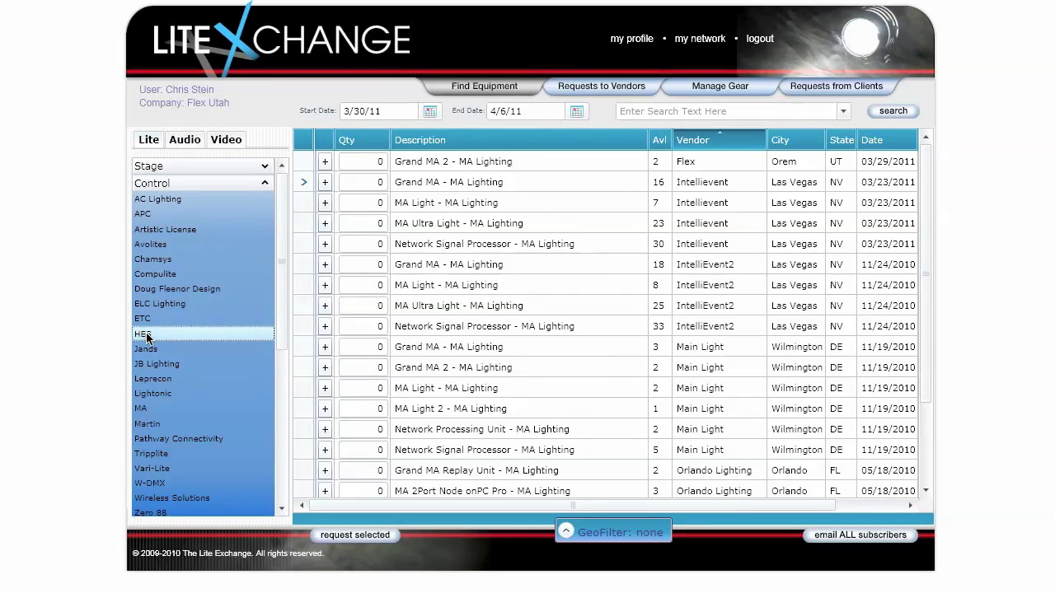